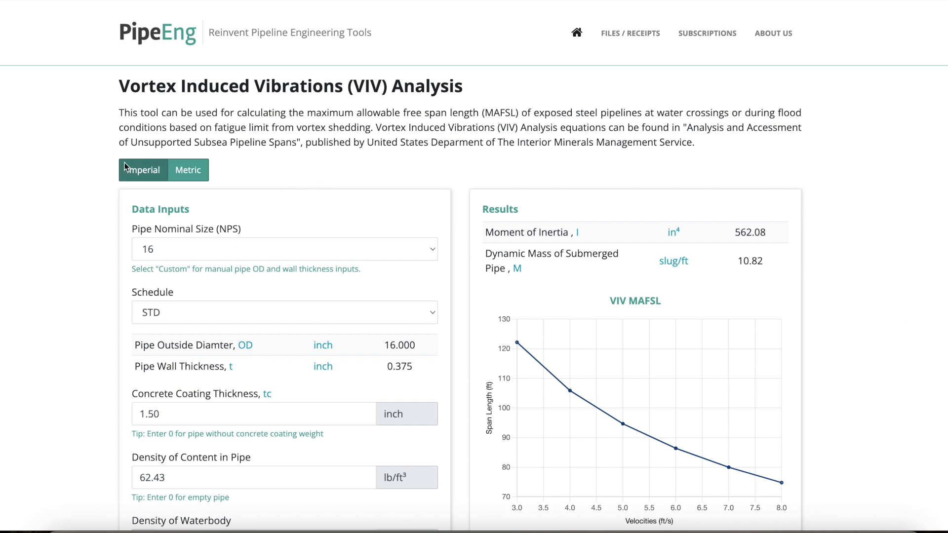
# Switch the calculator to metric units and back to imperial.
pyautogui.click(193, 170)
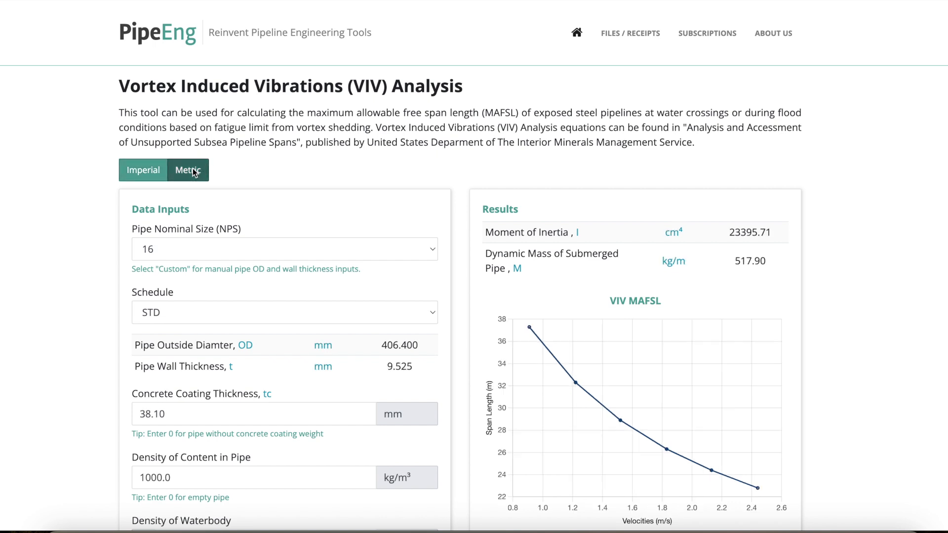
pyautogui.click(144, 174)
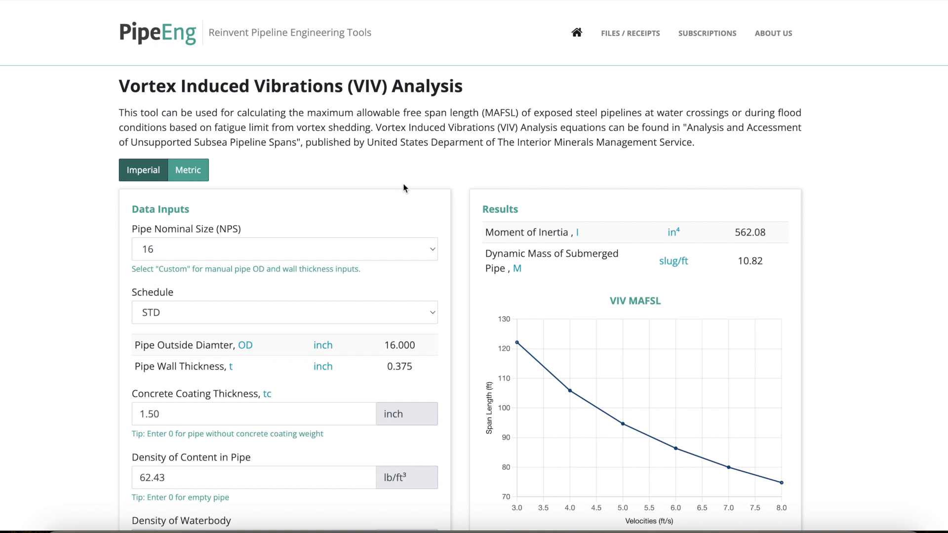
# Look through the available pipe nominal sizes and the schedule options without changing the selection.
pyautogui.scroll(-3, 403, 188)
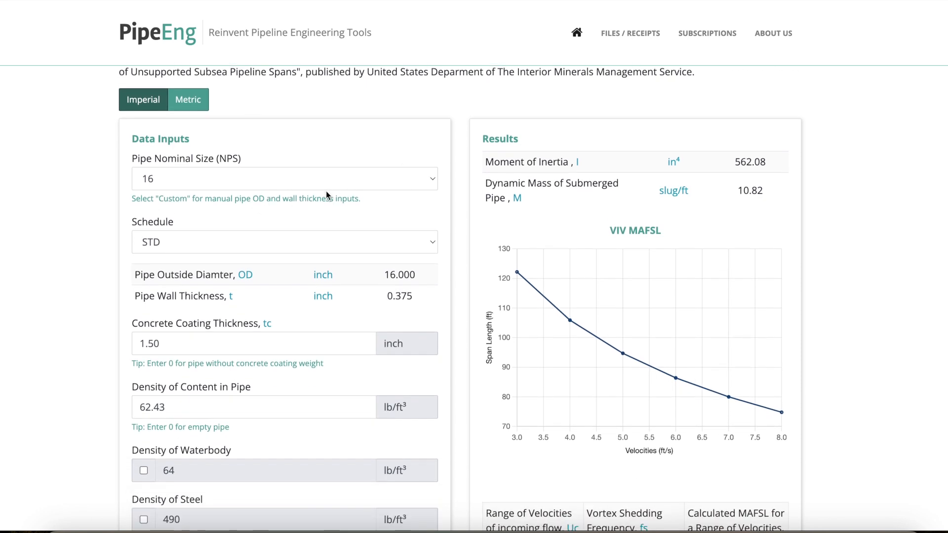
pyautogui.click(221, 186)
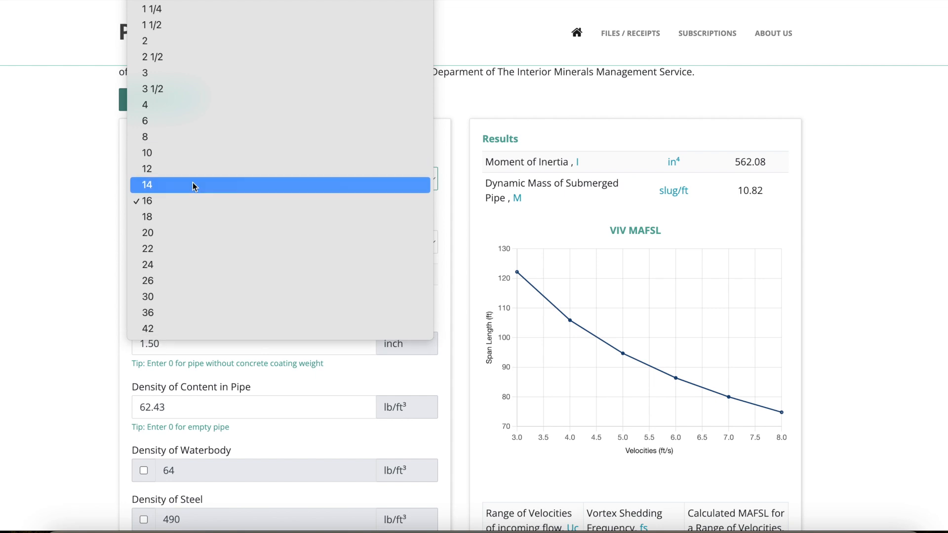
pyautogui.click(54, 211)
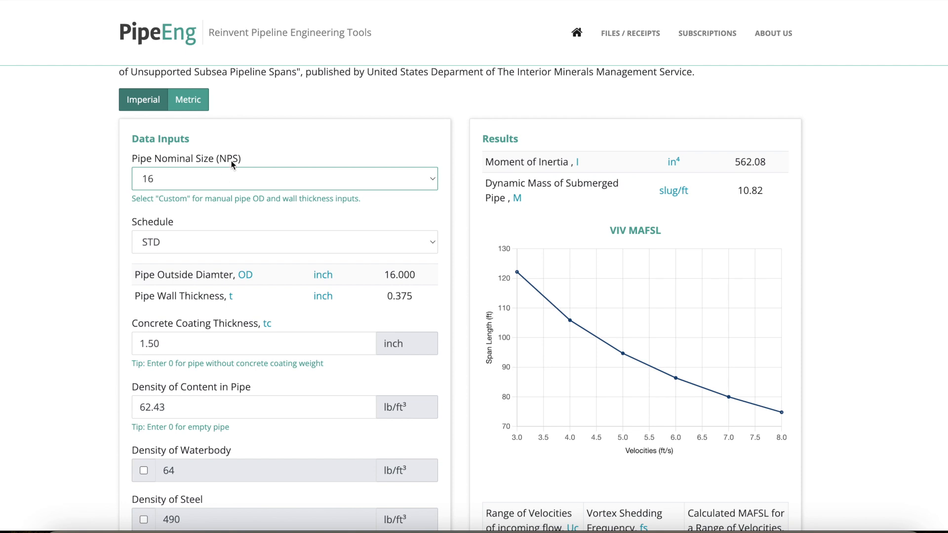
pyautogui.click(238, 185)
pyautogui.click(238, 190)
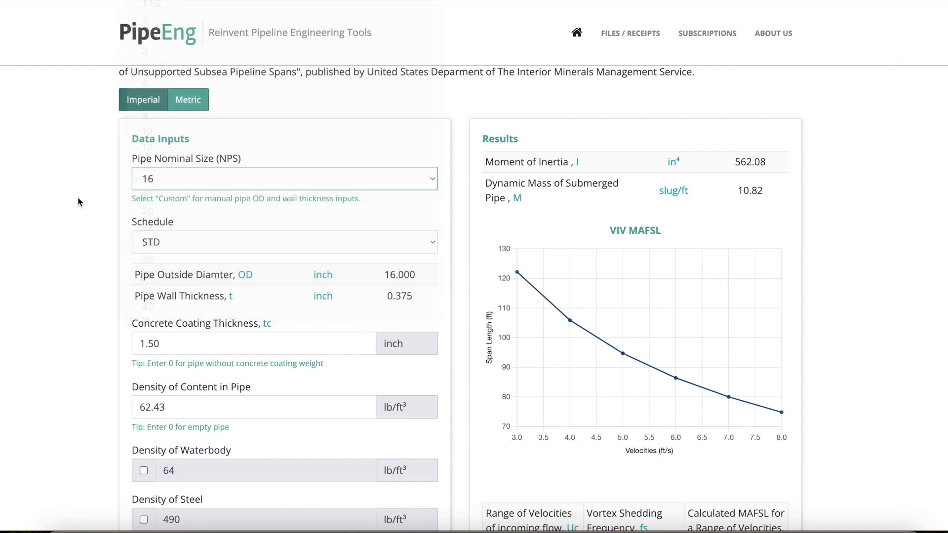
pyautogui.click(203, 247)
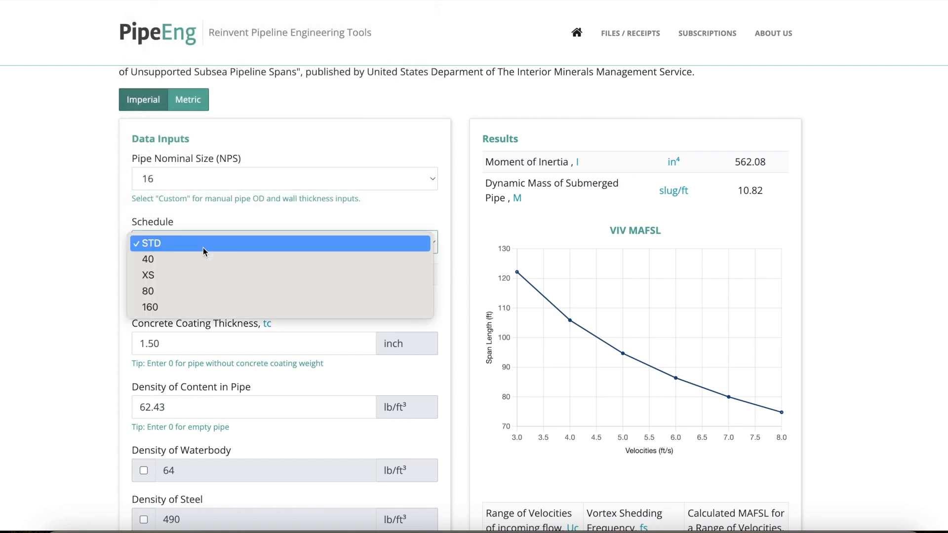
pyautogui.click(153, 242)
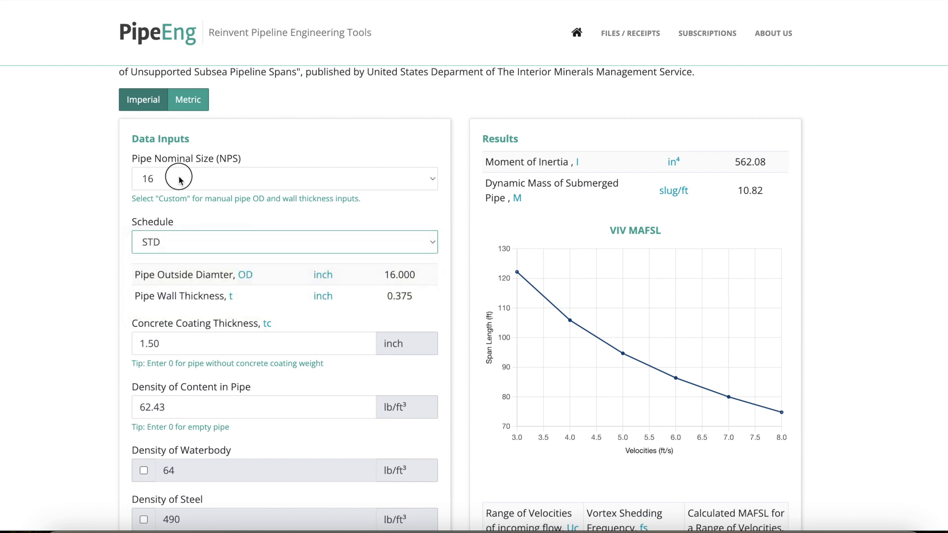
# Select pipe nominal size 12 with schedule 40.
pyautogui.click(178, 178)
pyautogui.click(178, 148)
pyautogui.click(175, 243)
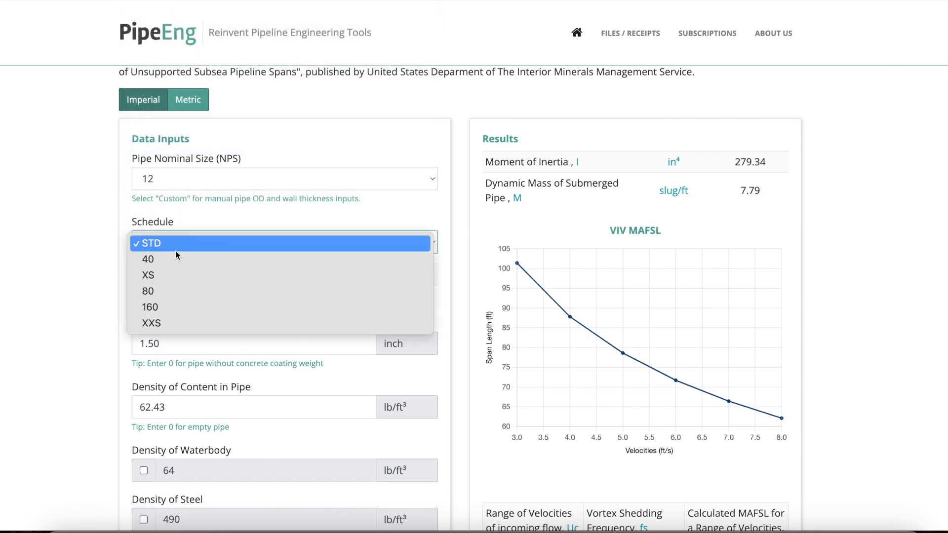
pyautogui.click(173, 266)
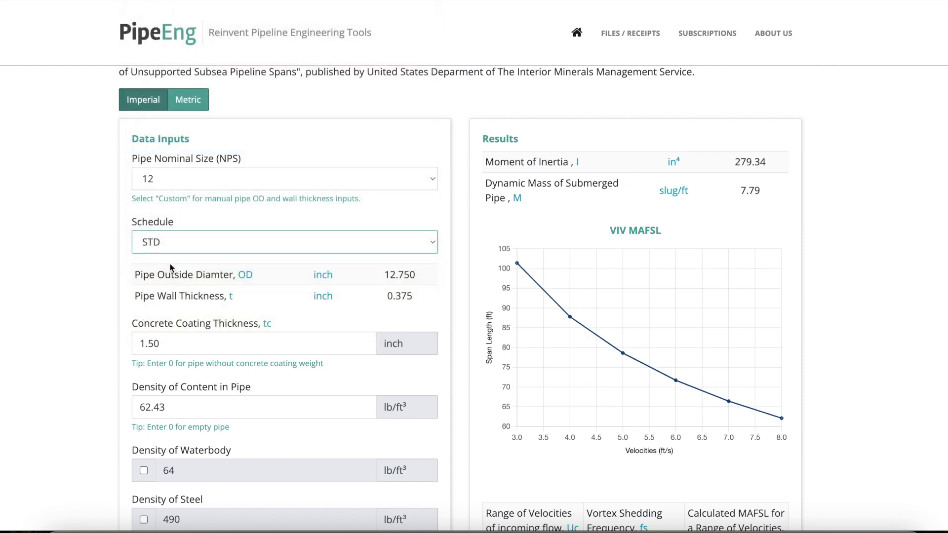
# Change the pipe nominal size to Custom and set the pipe outside diameter to 10.75 inch.
pyautogui.click(198, 184)
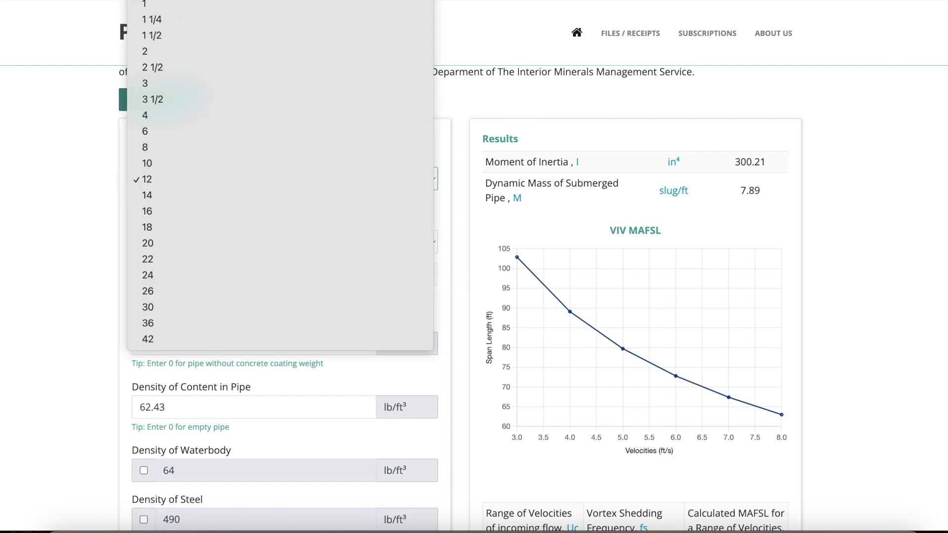
pyautogui.press('Escape')
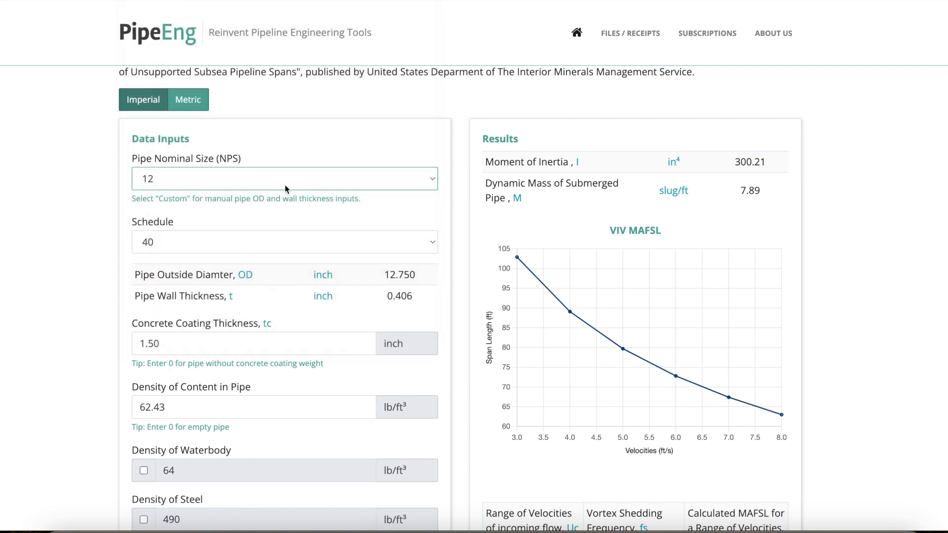
pyautogui.press('c')
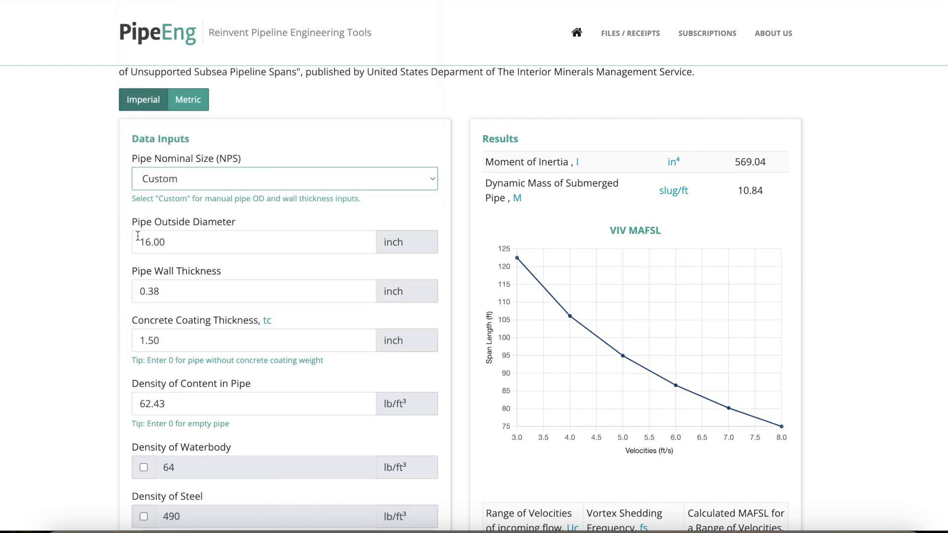
pyautogui.click(197, 242)
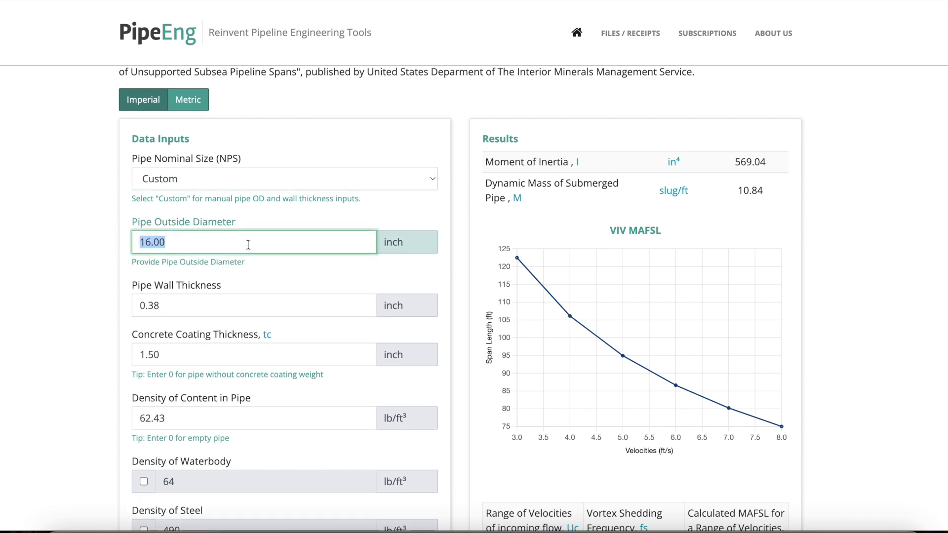
pyautogui.write('10')
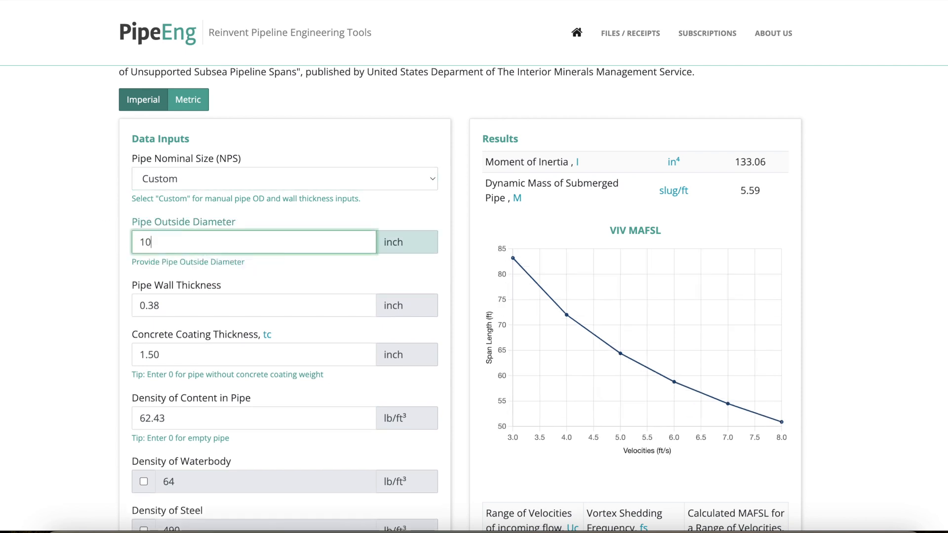
pyautogui.write('.75')
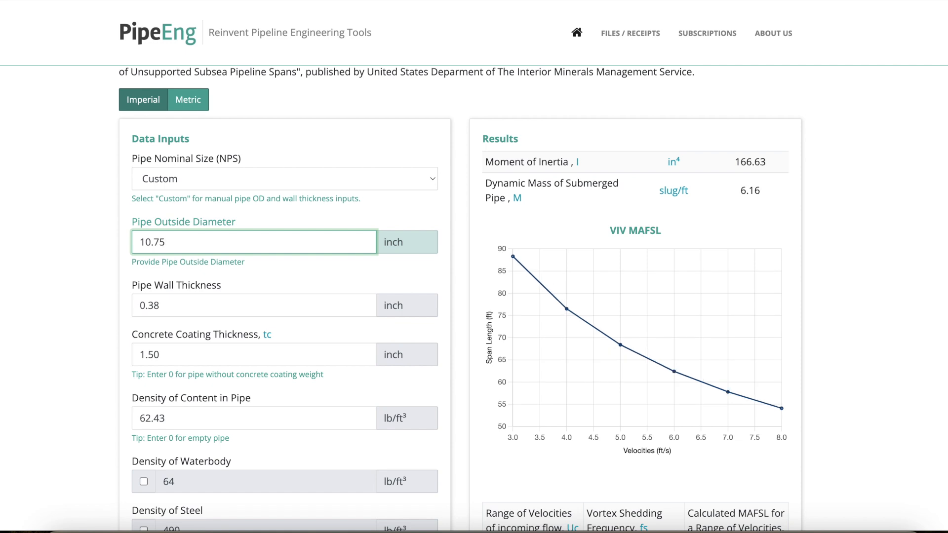
pyautogui.click(80, 281)
# Set the custom pipe's wall thickness to 0.25 inch.
pyautogui.press('Tab')
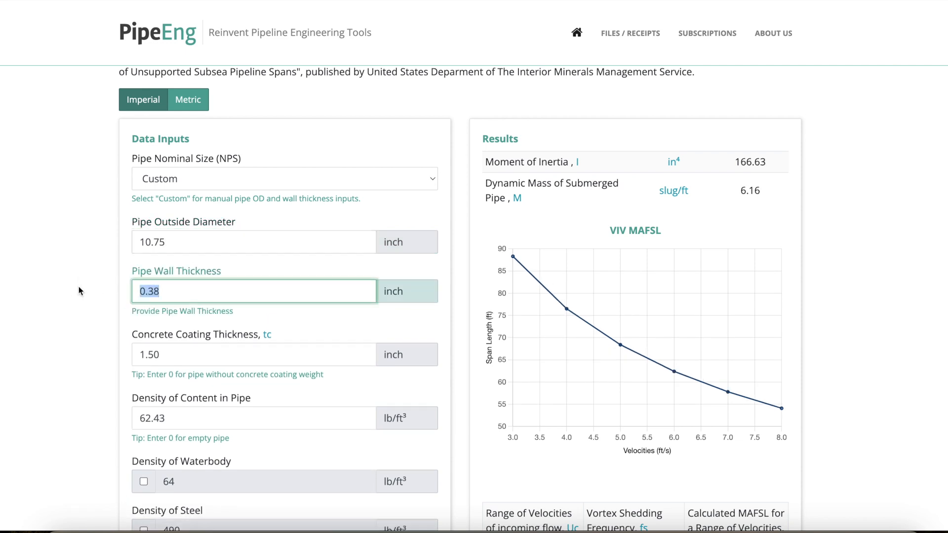
pyautogui.write('0.25')
pyautogui.click(97, 247)
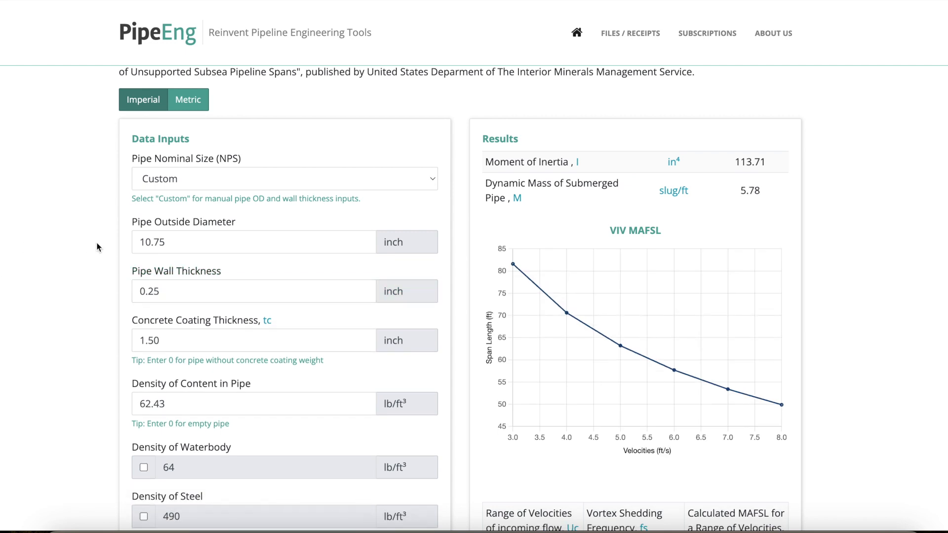
# Set the concrete coating thickness to 0 inch for a pipe without concrete weight coating.
pyautogui.scroll(-1, 148, 249)
pyautogui.click(205, 320)
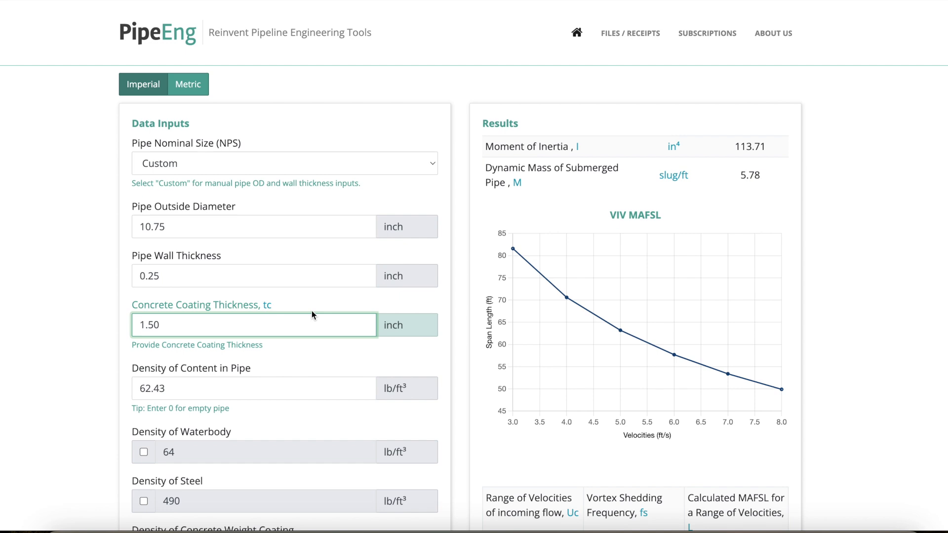
pyautogui.doubleClick(150, 325)
pyautogui.write('1.60')
pyautogui.click(152, 326)
pyautogui.moveTo(195, 323); pyautogui.dragTo(76, 320)
pyautogui.write('0')
pyautogui.click(65, 307)
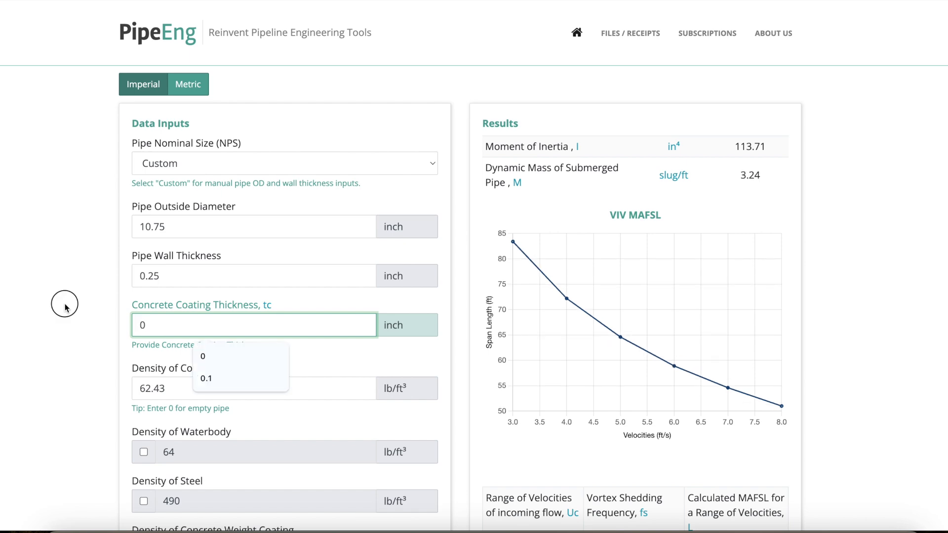
# Set the density of the content in the pipe to 0.1 lb/ft³.
pyautogui.scroll(-1, 117, 267)
pyautogui.scroll(-1, 93, 304)
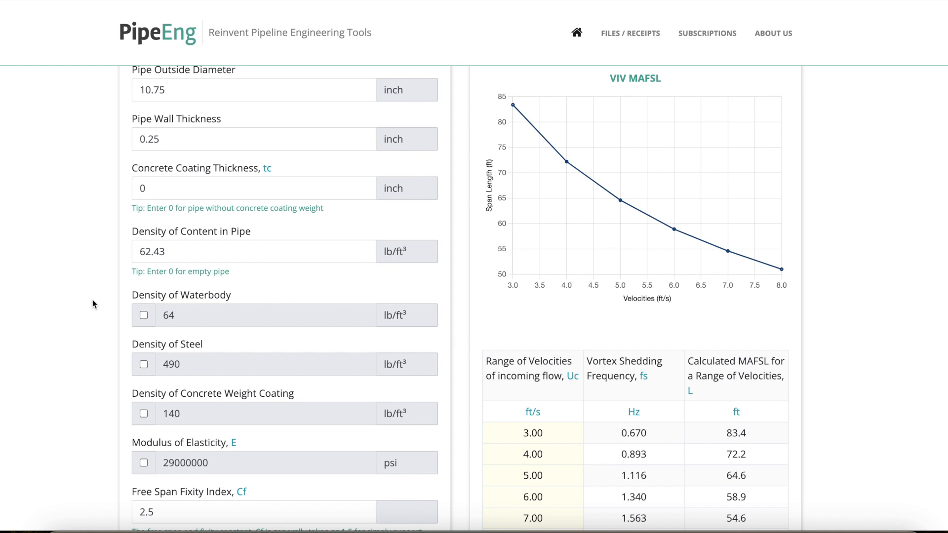
pyautogui.click(247, 252)
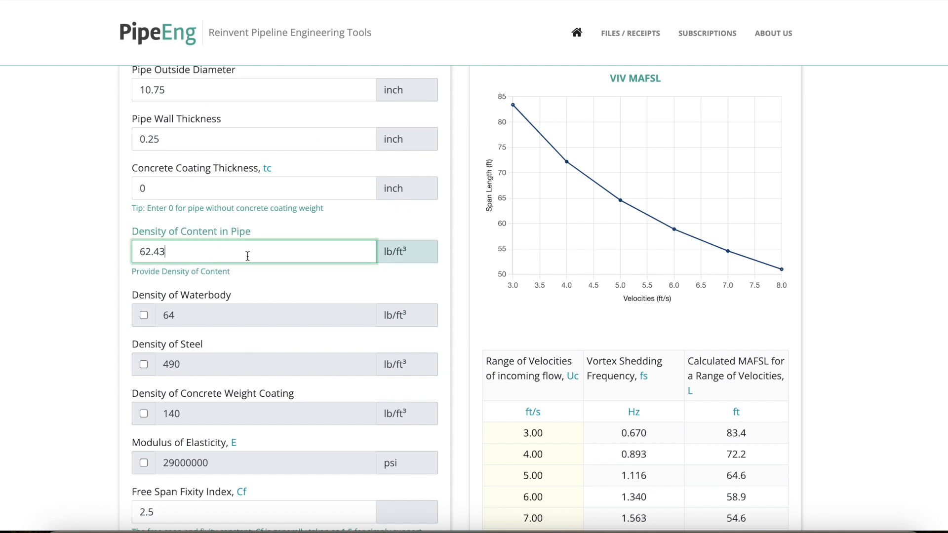
pyautogui.moveTo(179, 255); pyautogui.dragTo(84, 246)
pyautogui.click(191, 253)
pyautogui.doubleClick(193, 253)
pyautogui.write('0')
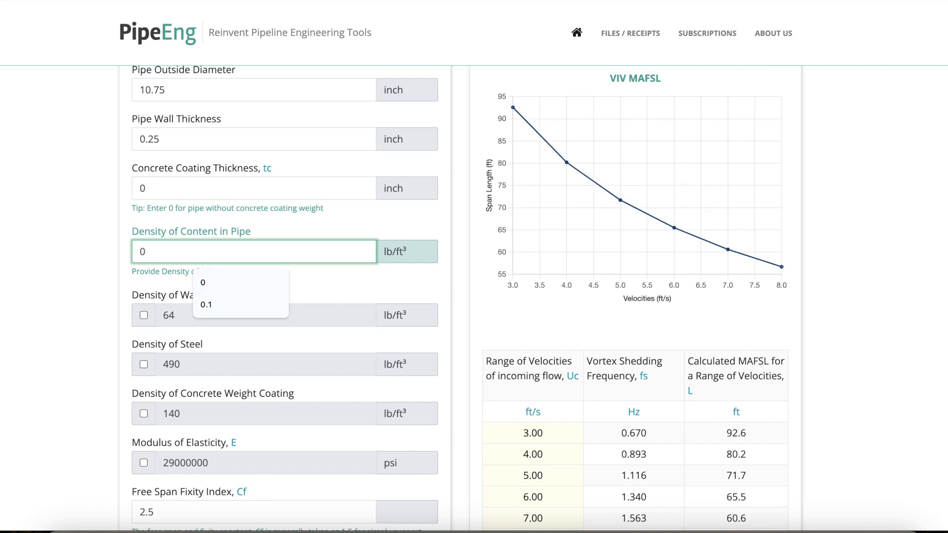
pyautogui.write('.1')
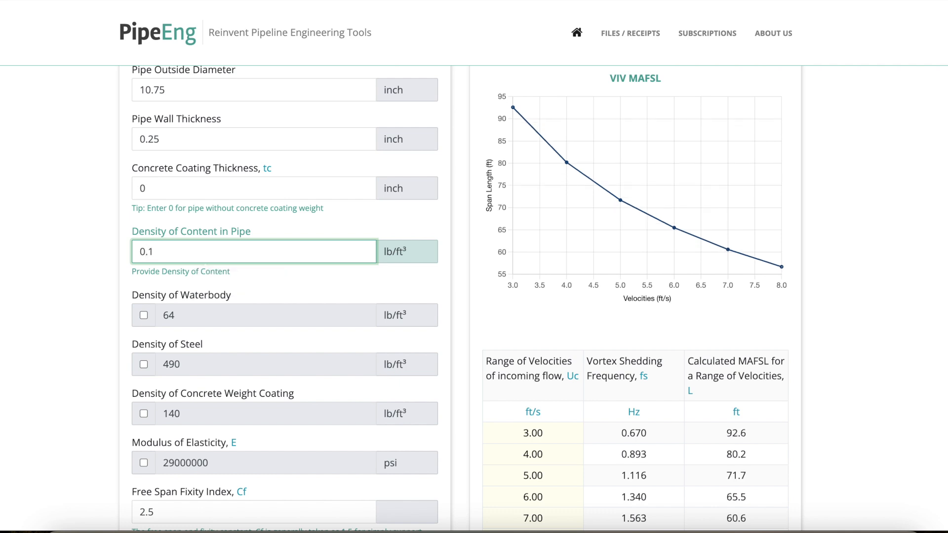
pyautogui.click(66, 239)
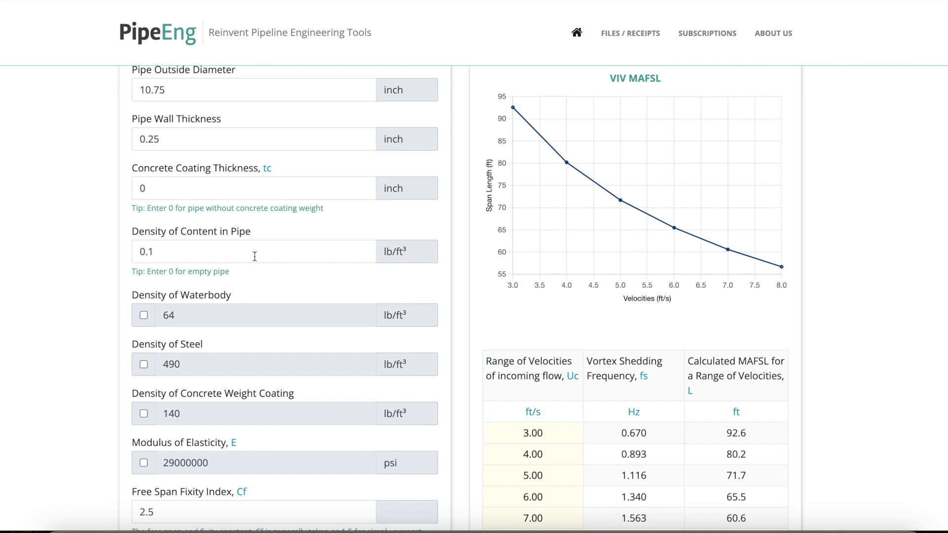
# Enable manual entry for the waterbody density and the steel density, and return both to their defaults.
pyautogui.scroll(-2, 198, 294)
pyautogui.scroll(-1, 202, 289)
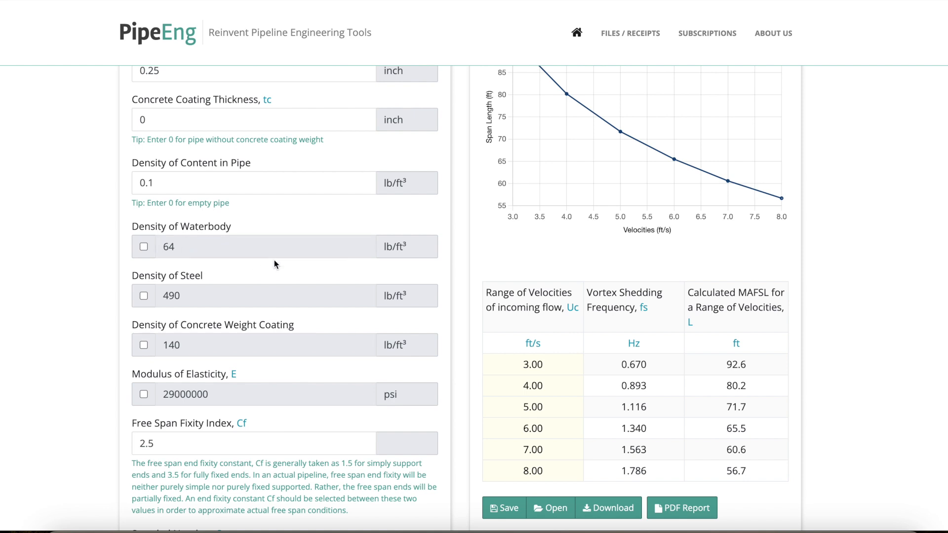
pyautogui.click(143, 247)
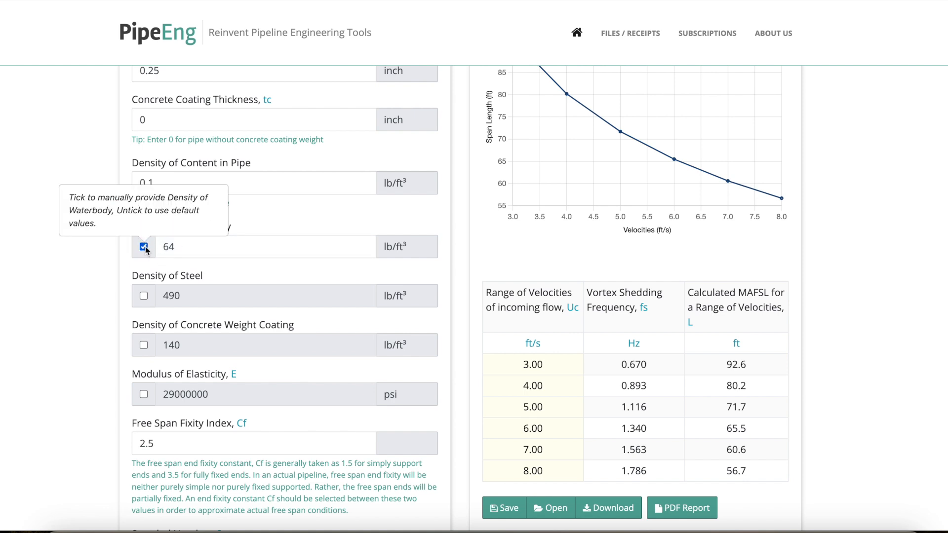
pyautogui.click(144, 246)
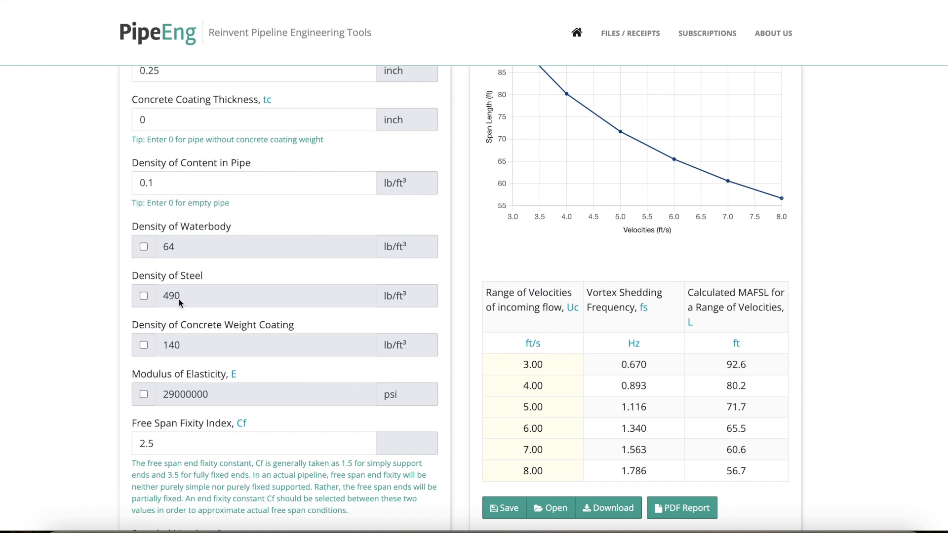
pyautogui.click(144, 296)
pyautogui.click(144, 296)
# Enable manual entry for the modulus of elasticity and set it to 30000000 psi.
pyautogui.scroll(-1, 197, 327)
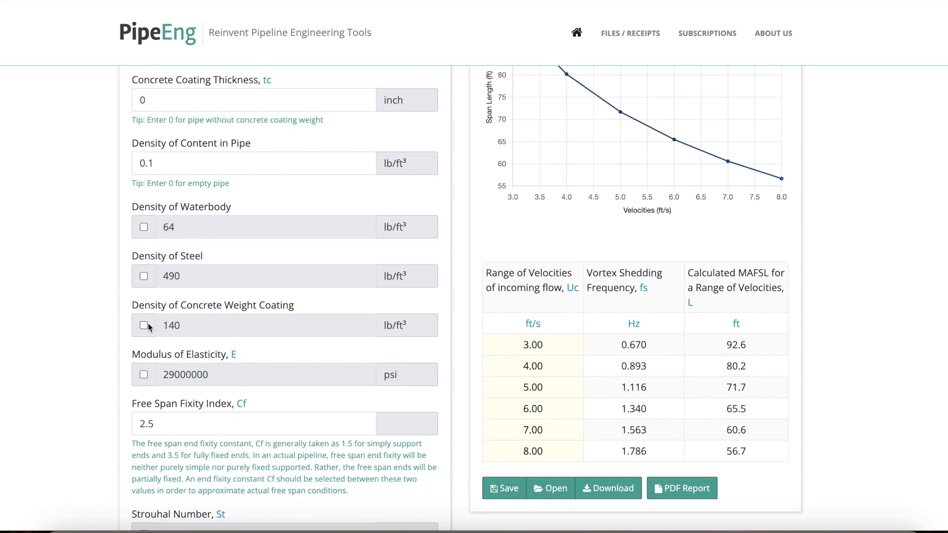
pyautogui.scroll(-1, 197, 335)
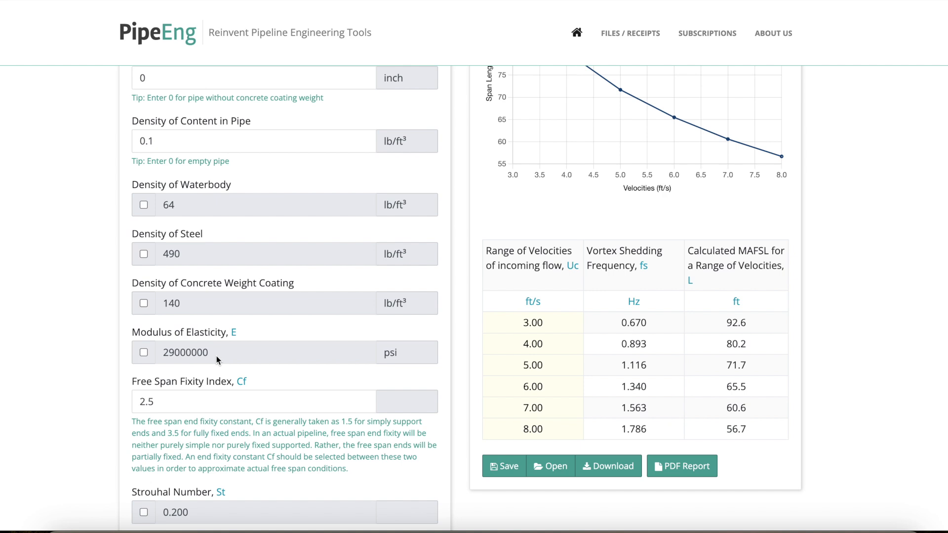
pyautogui.click(143, 352)
pyautogui.click(167, 355)
pyautogui.moveTo(167, 355); pyautogui.dragTo(166, 355)
pyautogui.write('30')
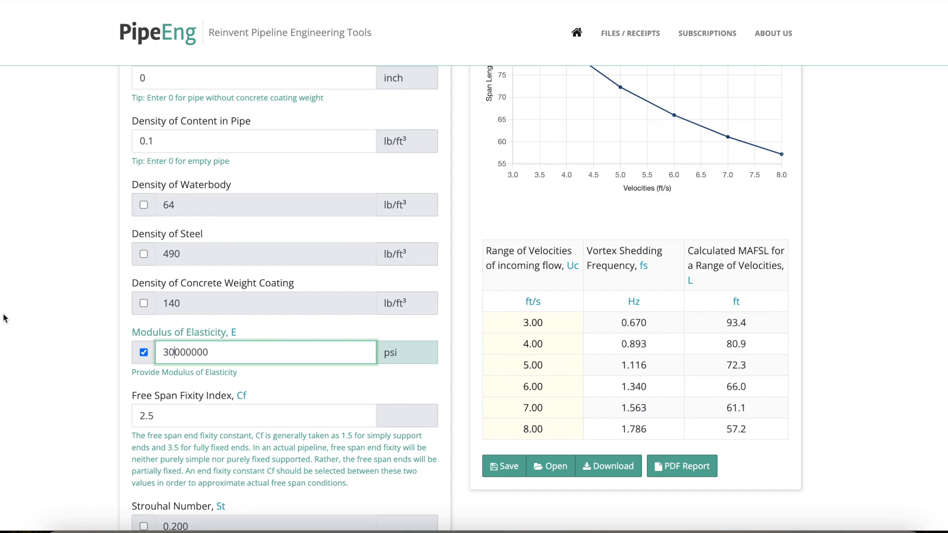
pyautogui.click(102, 321)
# Review the data inputs, the VIV MAFSL chart and the table of vortex shedding frequencies and allowable span lengths.
pyautogui.scroll(-2, 102, 321)
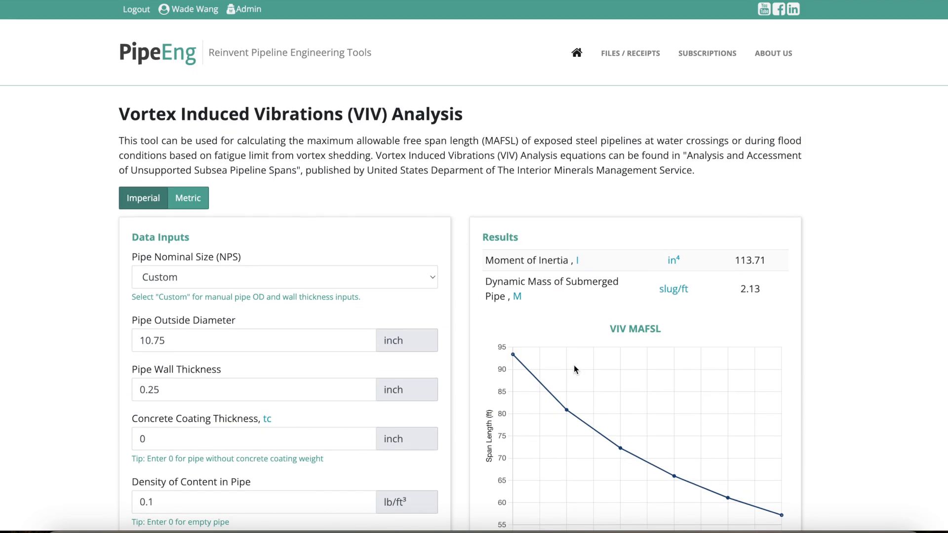
pyautogui.scroll(-2, 574, 360)
pyautogui.scroll(-2, 574, 356)
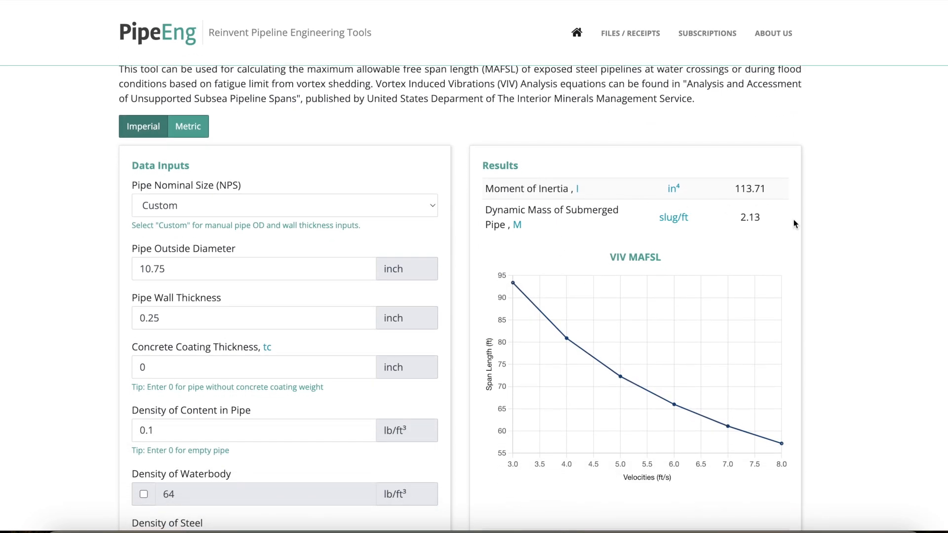
pyautogui.scroll(-5, 901, 234)
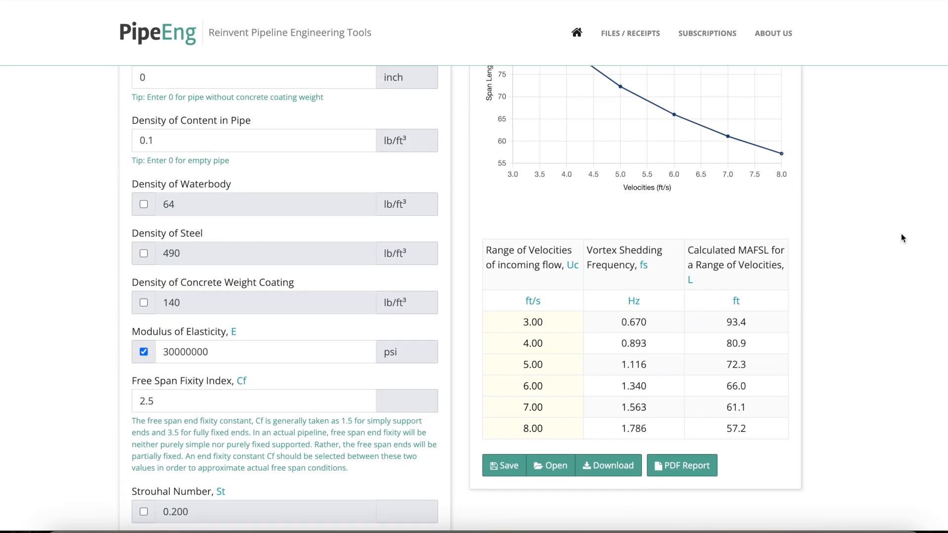
pyautogui.scroll(2, 901, 235)
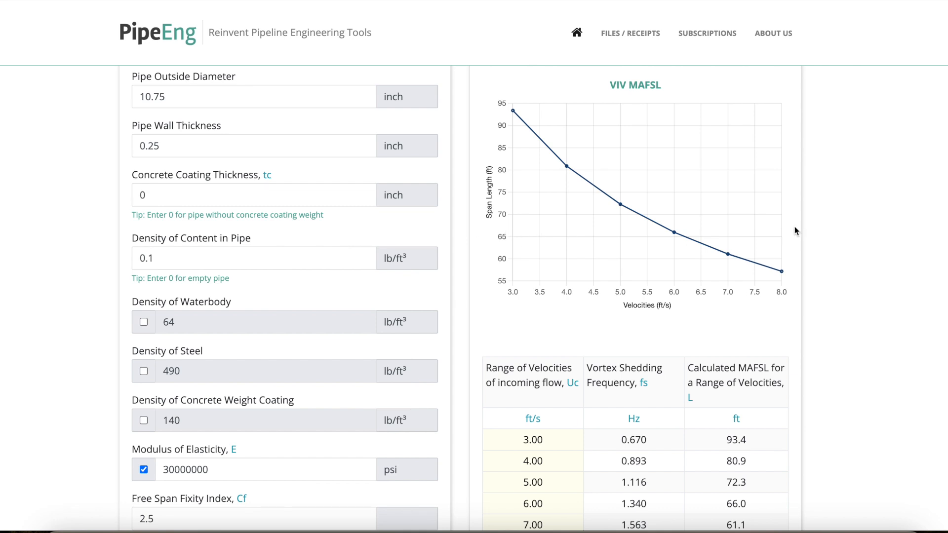
# Set the first three incoming flow velocities in the results table to 1, 2 and 4 ft/s.
pyautogui.scroll(-3, 845, 245)
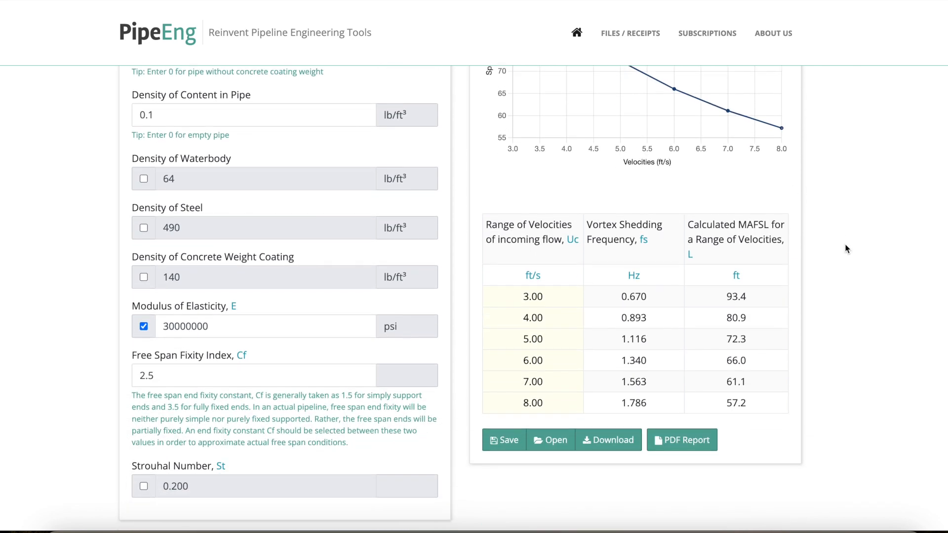
pyautogui.click(543, 298)
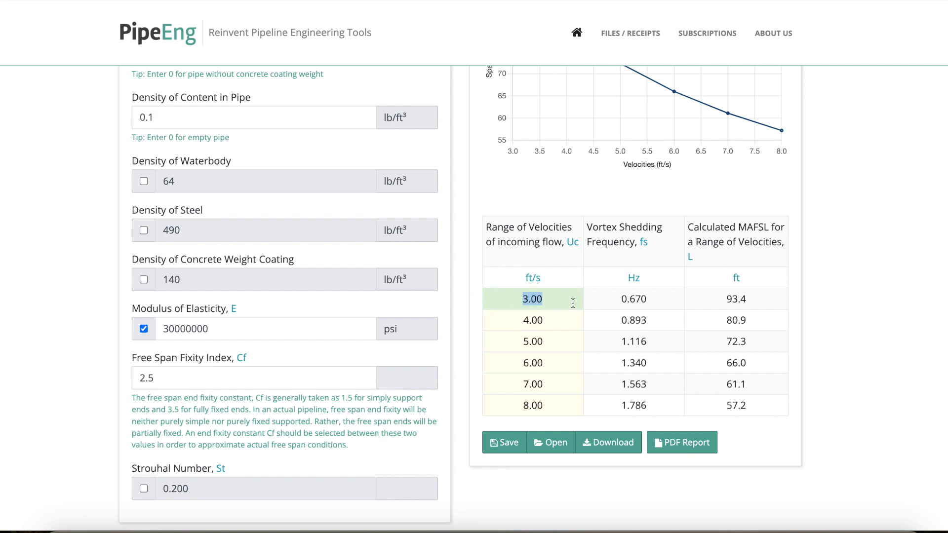
pyautogui.write('1')
pyautogui.click(507, 295)
pyautogui.click(508, 299)
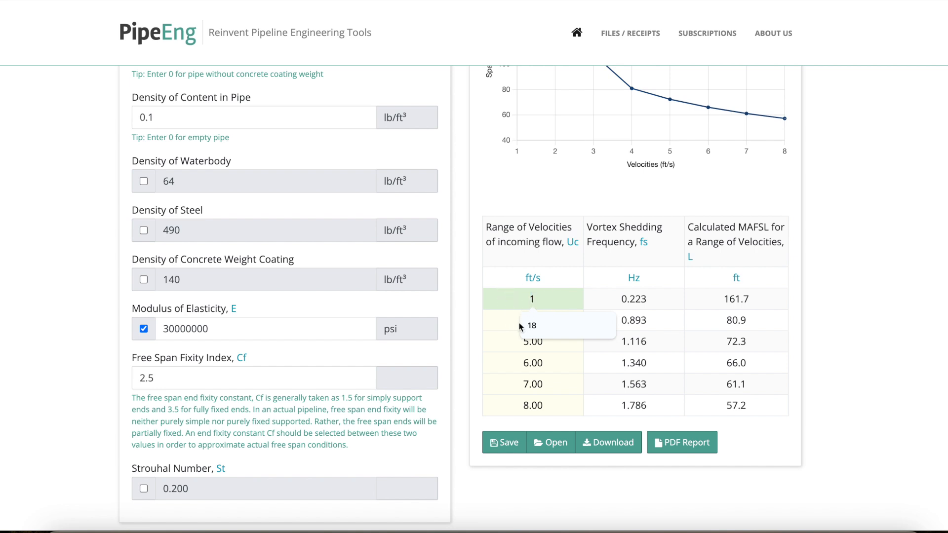
pyautogui.click(515, 322)
pyautogui.write('2')
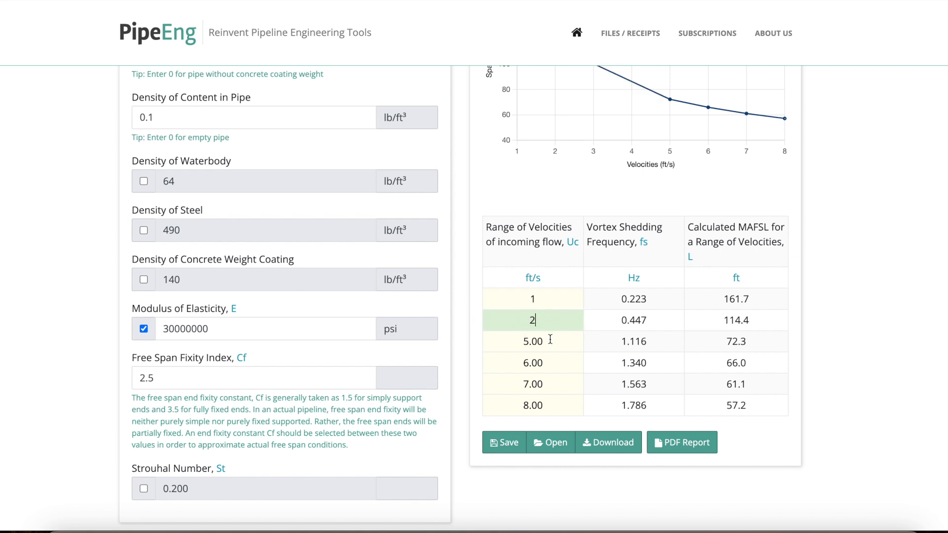
pyautogui.click(550, 339)
pyautogui.write('4')
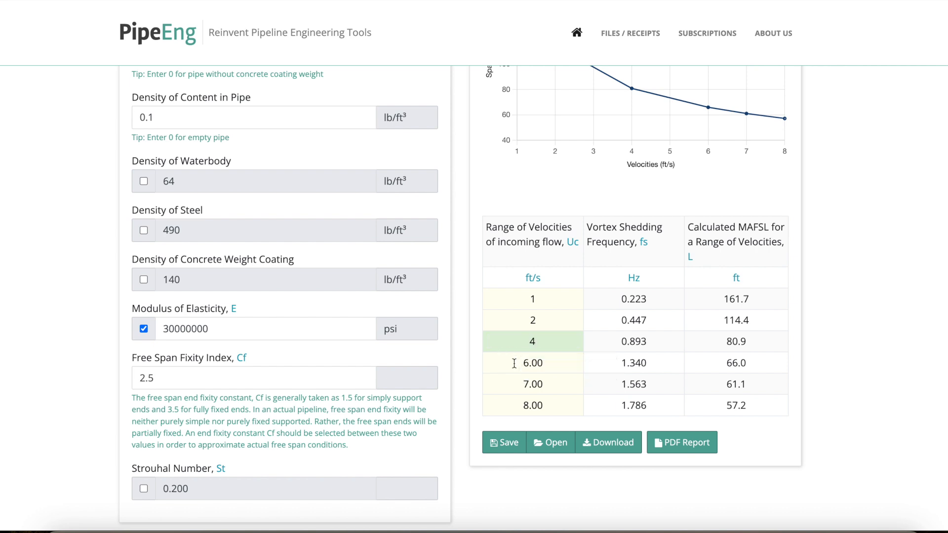
# Set the last three incoming flow velocities in the results table to 6, 8 and 10 ft/s.
pyautogui.click(519, 363)
pyautogui.write('6')
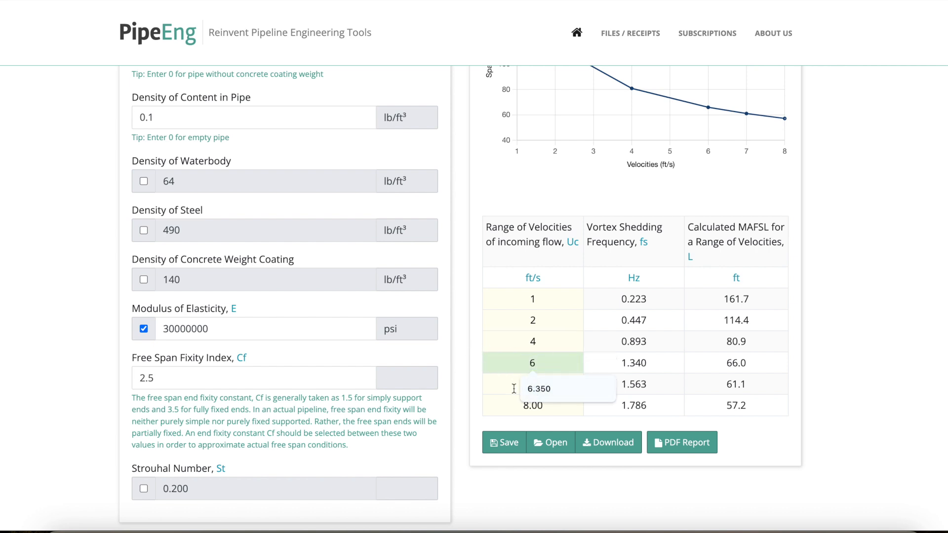
pyautogui.click(528, 385)
pyautogui.moveTo(519, 385); pyautogui.dragTo(576, 385)
pyautogui.write('8')
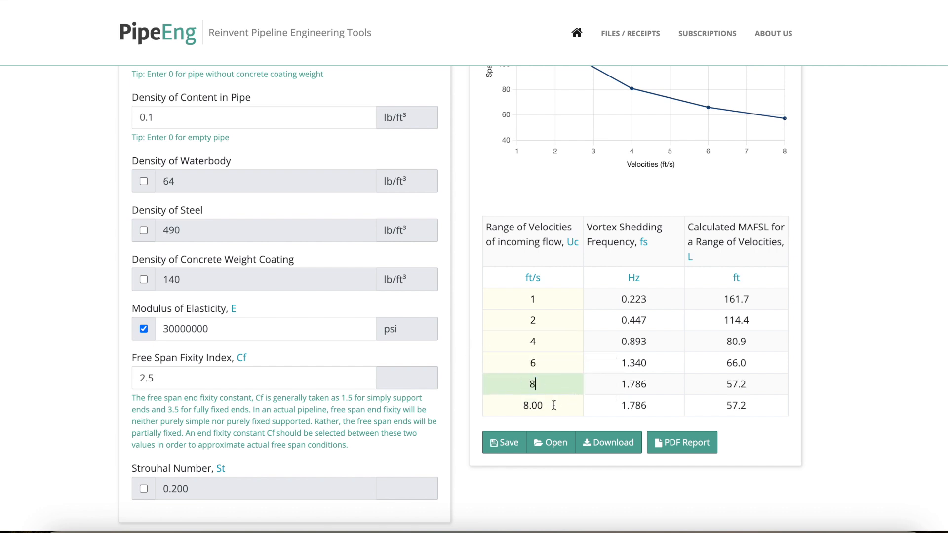
pyautogui.click(493, 404)
pyautogui.write('10')
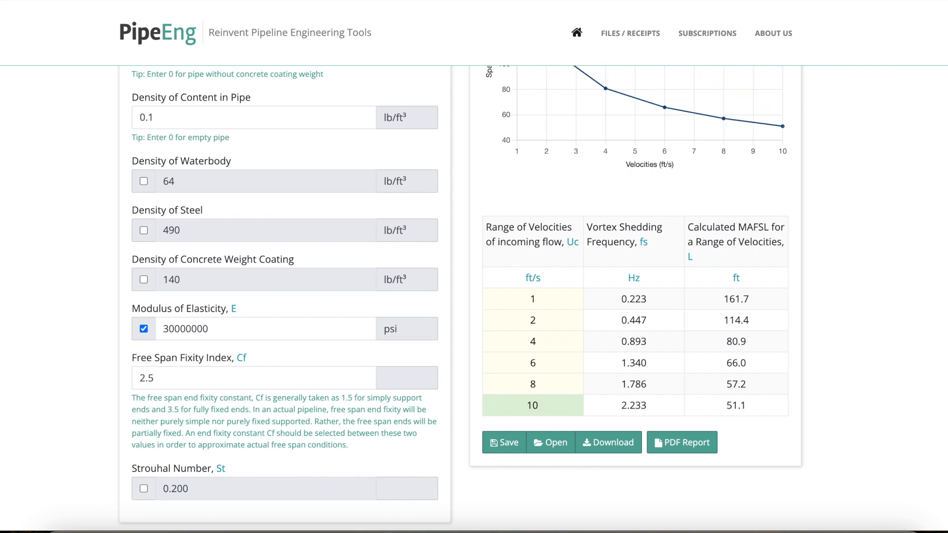
pyautogui.click(871, 291)
# Examine the VIV MAFSL curve and the shedding frequencies and allowable span lengths for the new velocity range.
pyautogui.scroll(1, 899, 306)
pyautogui.scroll(1, 899, 306)
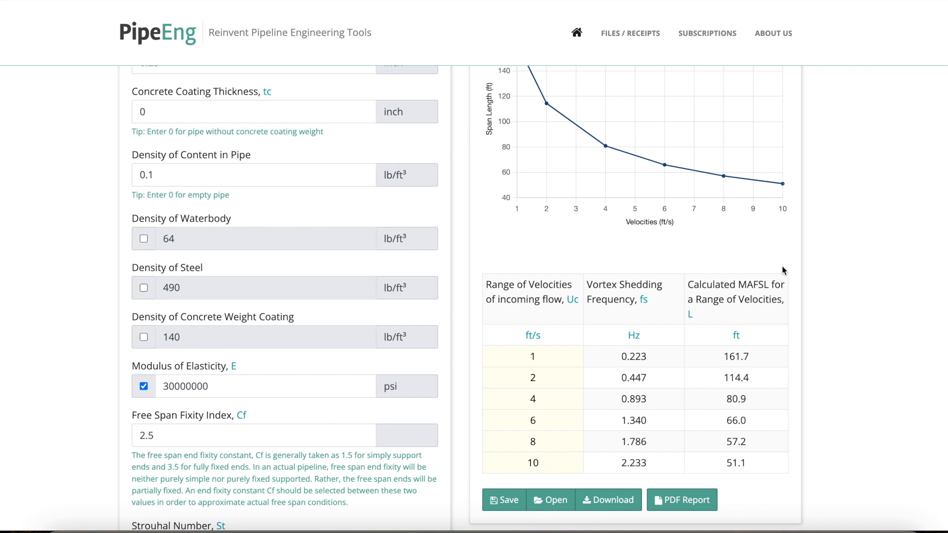
pyautogui.scroll(3, 782, 266)
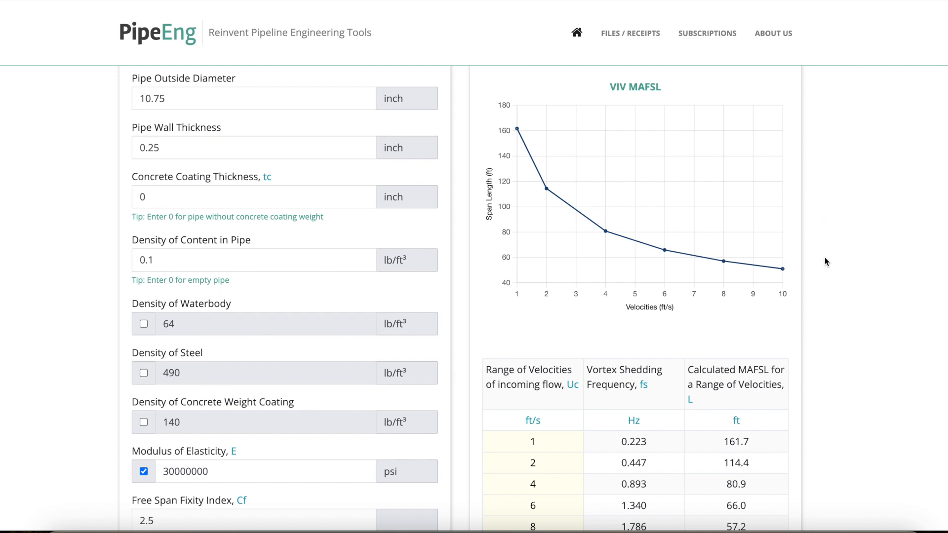
pyautogui.scroll(-5, 825, 261)
pyautogui.scroll(10, 826, 262)
pyautogui.scroll(-5, 825, 262)
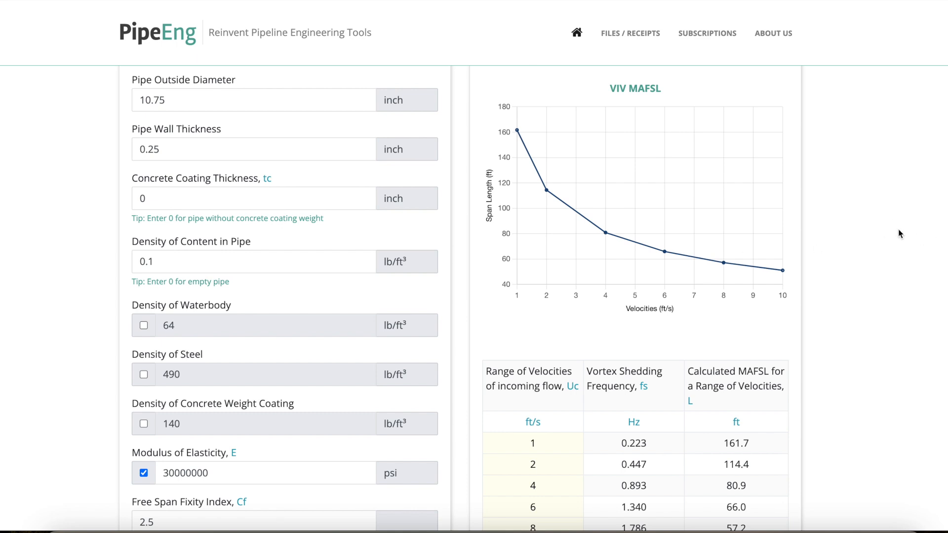
pyautogui.scroll(-3, 898, 230)
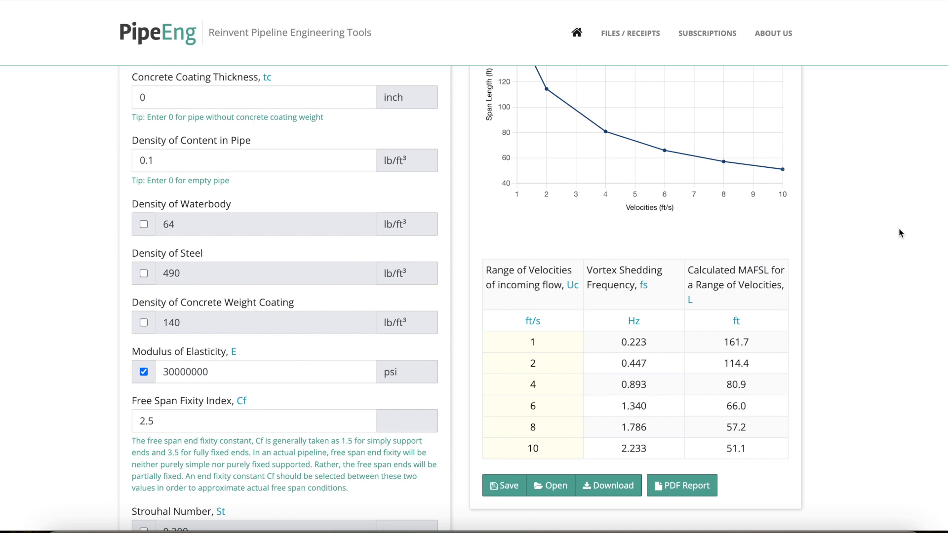
# View the options for saving and downloading the analysis file, closing each dialog without storing anything.
pyautogui.click(502, 486)
pyautogui.click(542, 91)
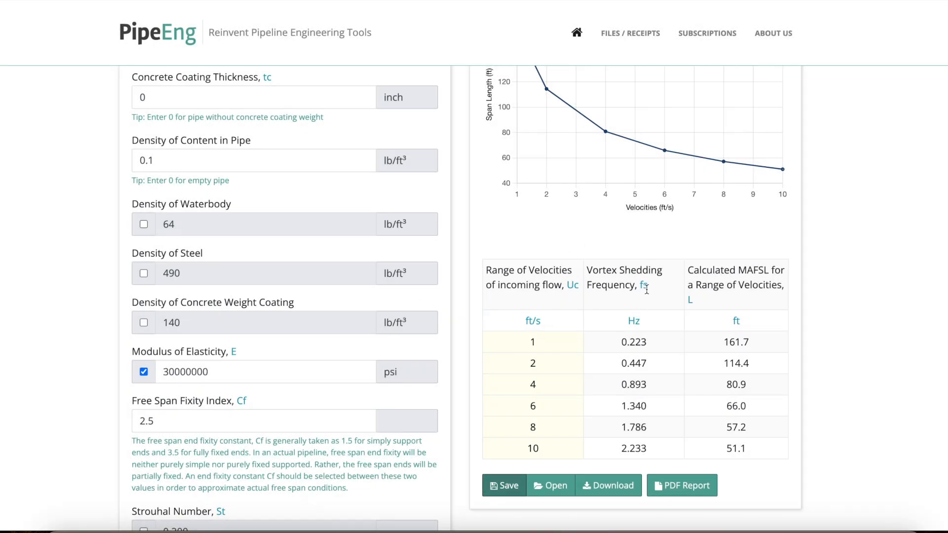
pyautogui.click(607, 488)
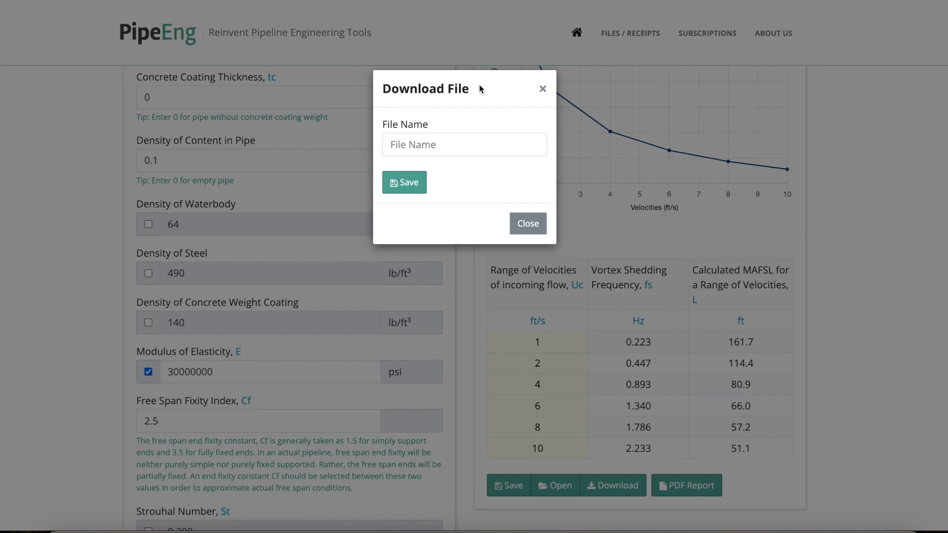
pyautogui.click(543, 88)
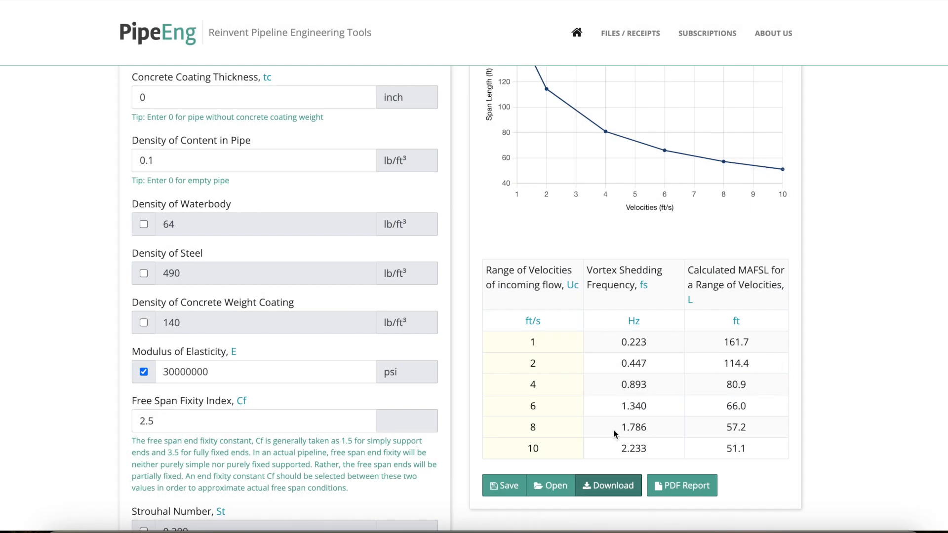
# View the Open File dialog and the PDF report options, closing each without choosing a file or creating a report.
pyautogui.click(554, 487)
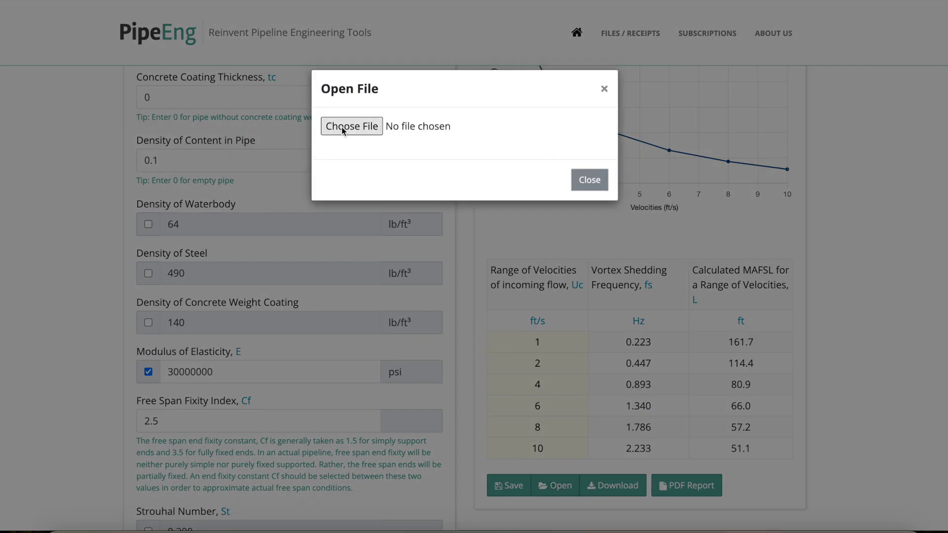
pyautogui.click(603, 89)
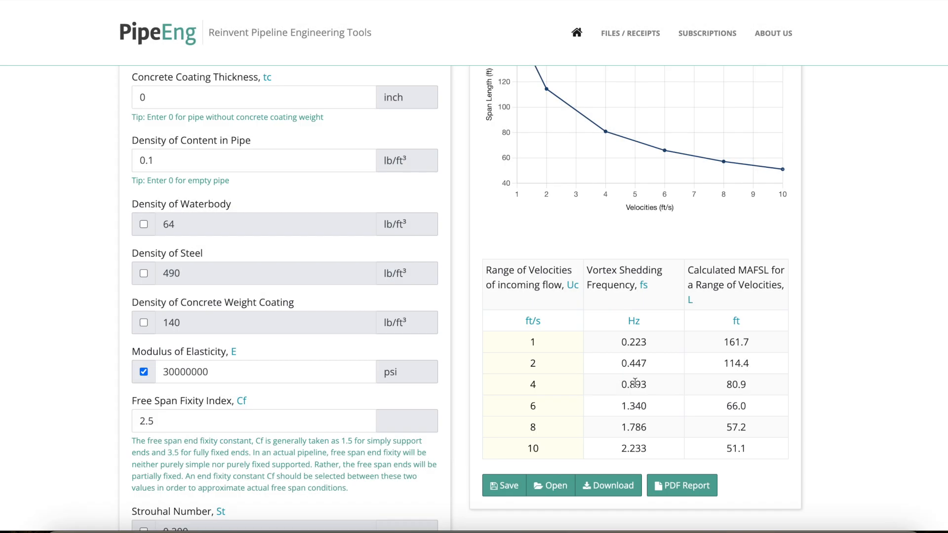
pyautogui.click(680, 492)
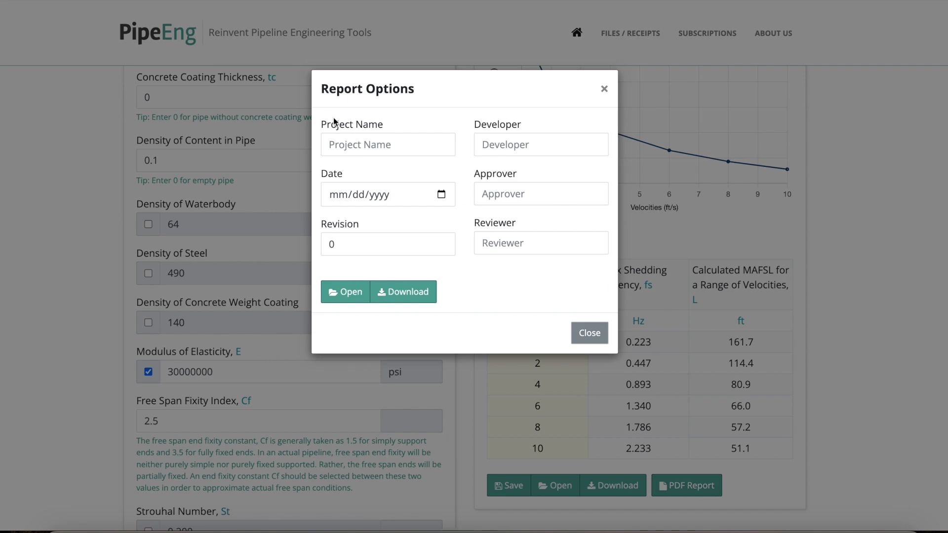
pyautogui.click(603, 89)
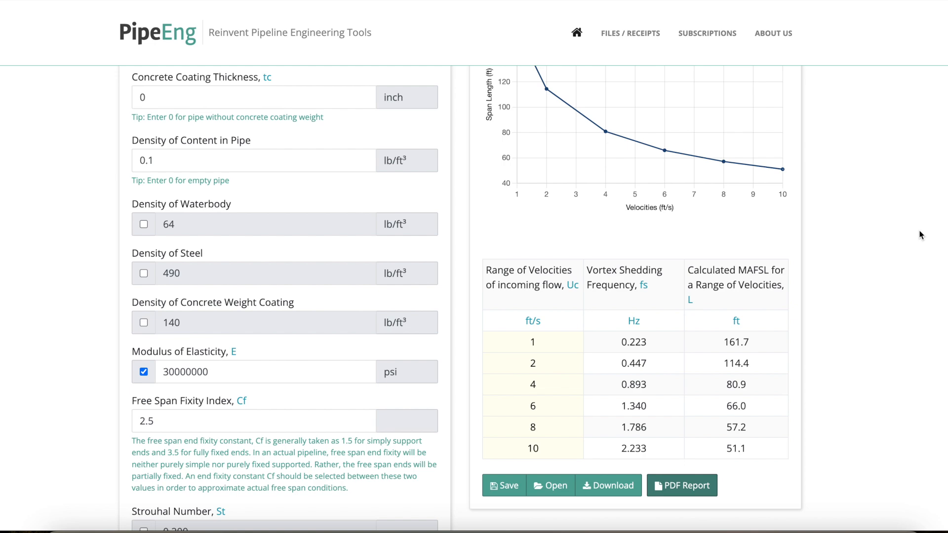
pyautogui.scroll(7, 939, 256)
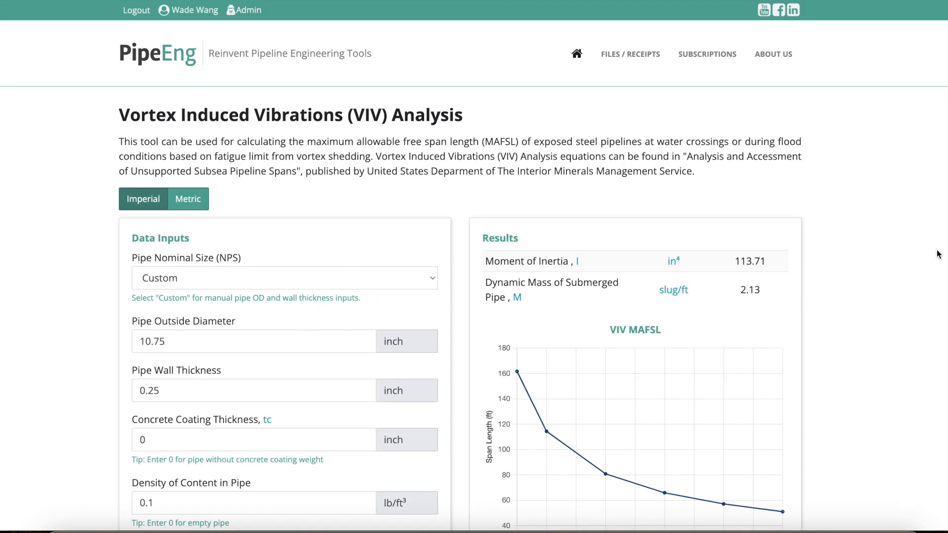